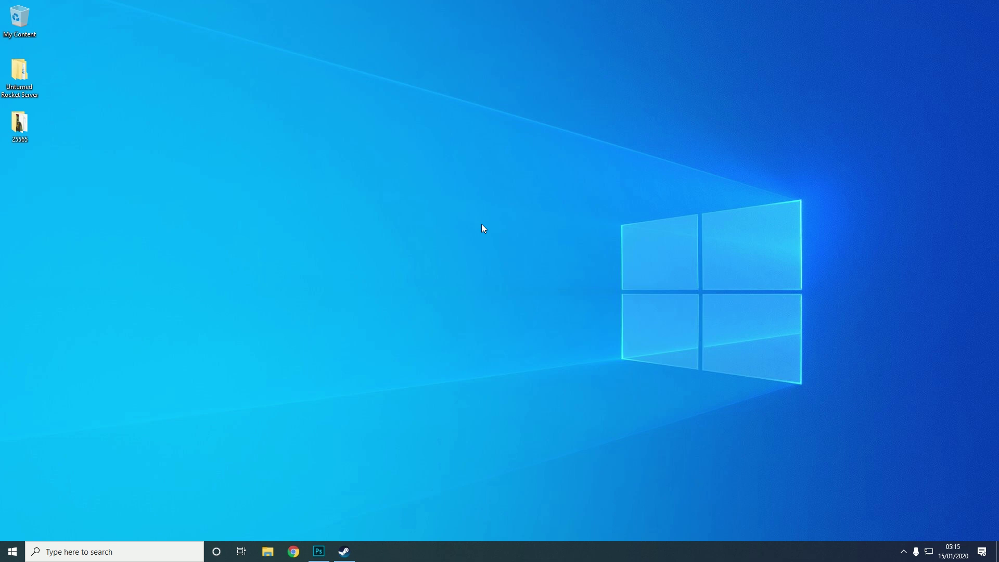
- Open Command Prompt from the taskbar search and run ipconfig
left_click(87, 558)
type("com")
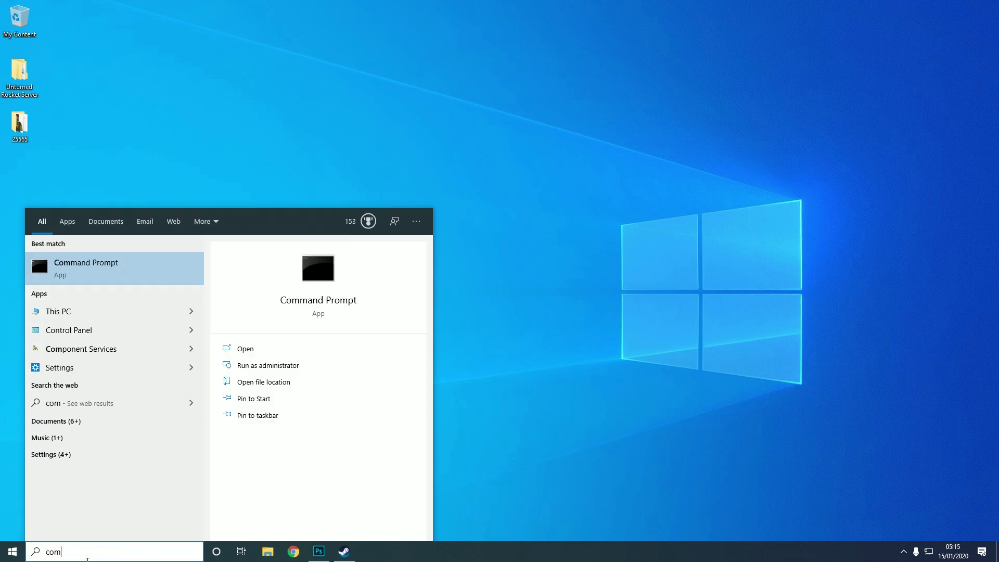
type("mand")
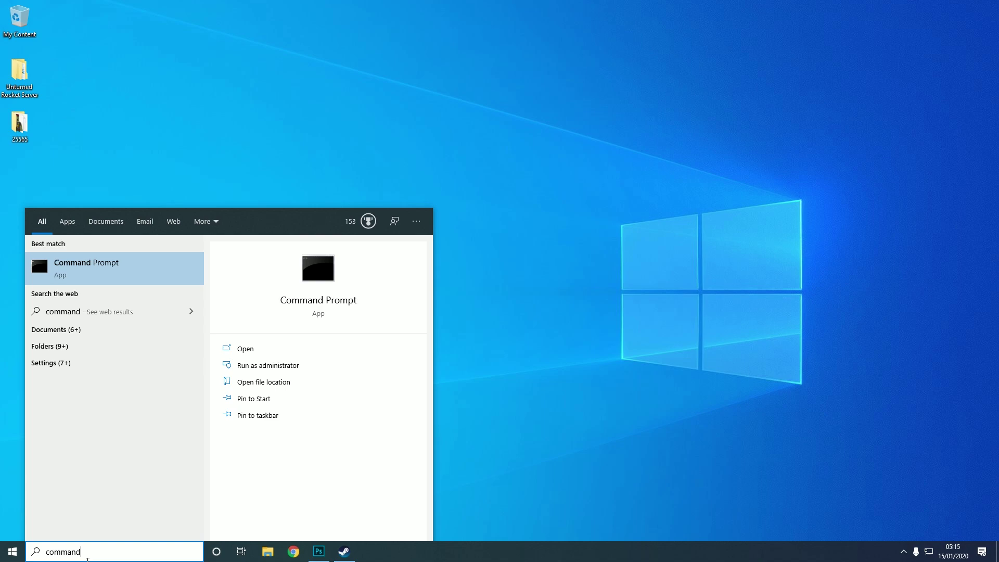
key("Return")
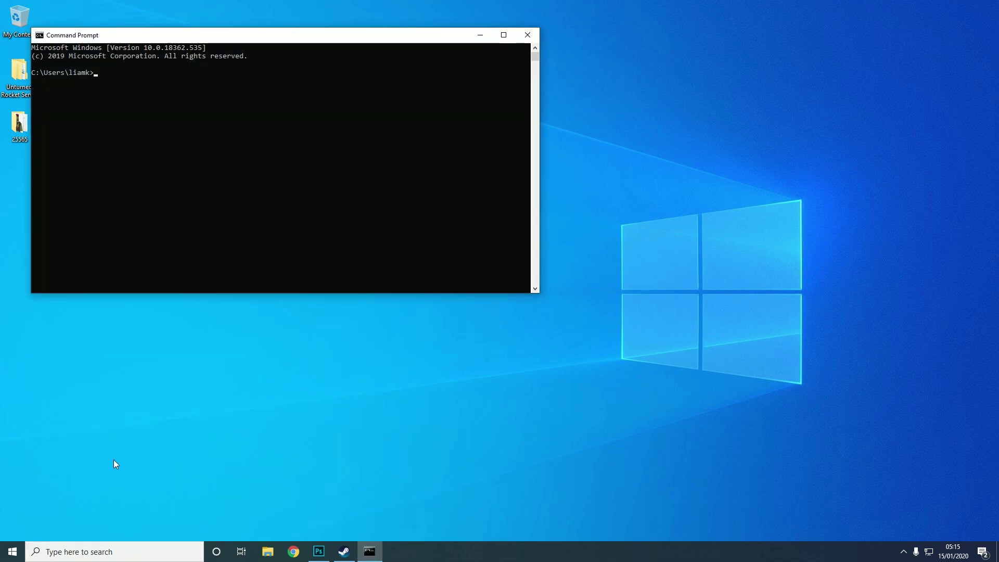
type("ipconfig")
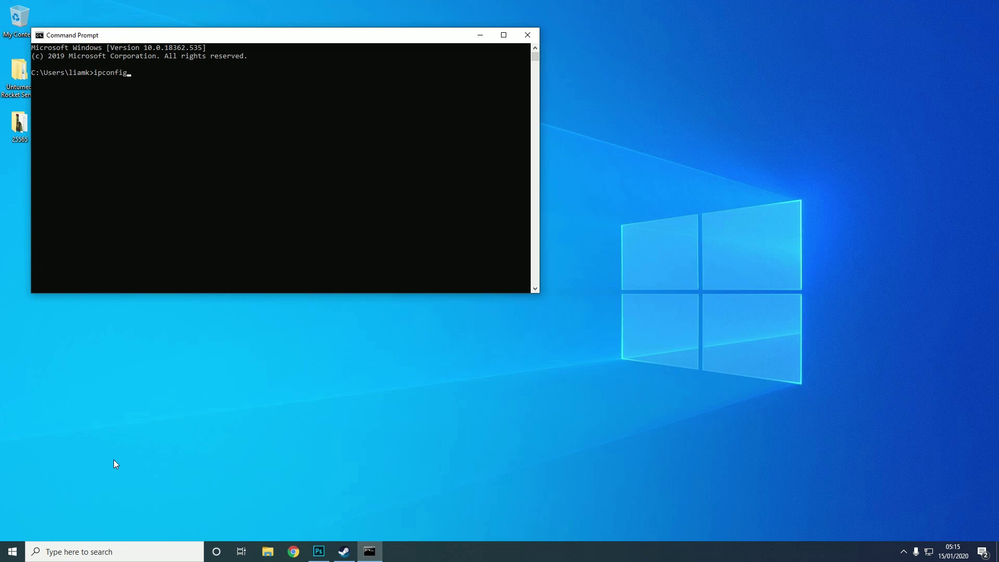
key("Return")
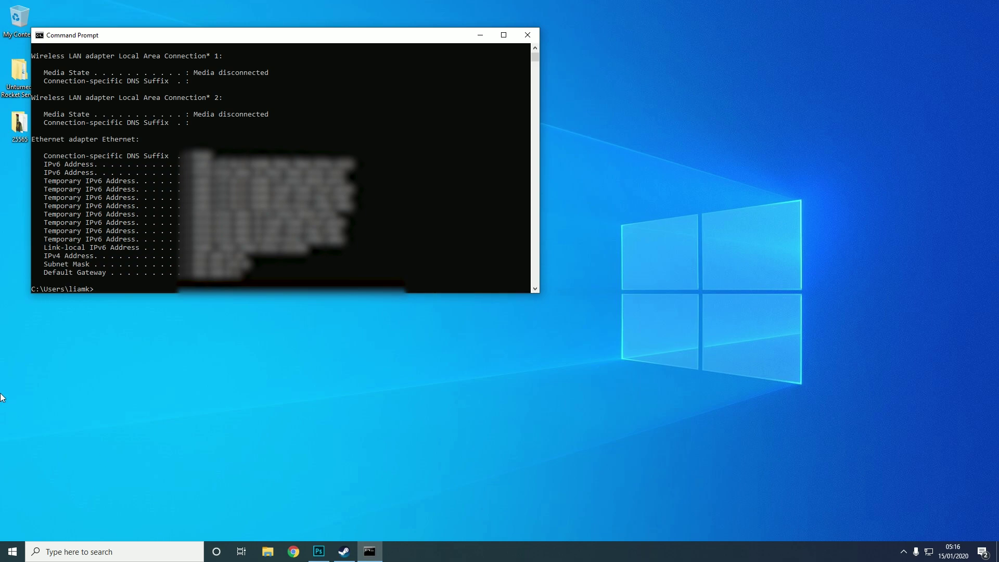
- Copy the Default Gateway address from the ipconfig output
left_click_drag(248, 277, 198, 280)
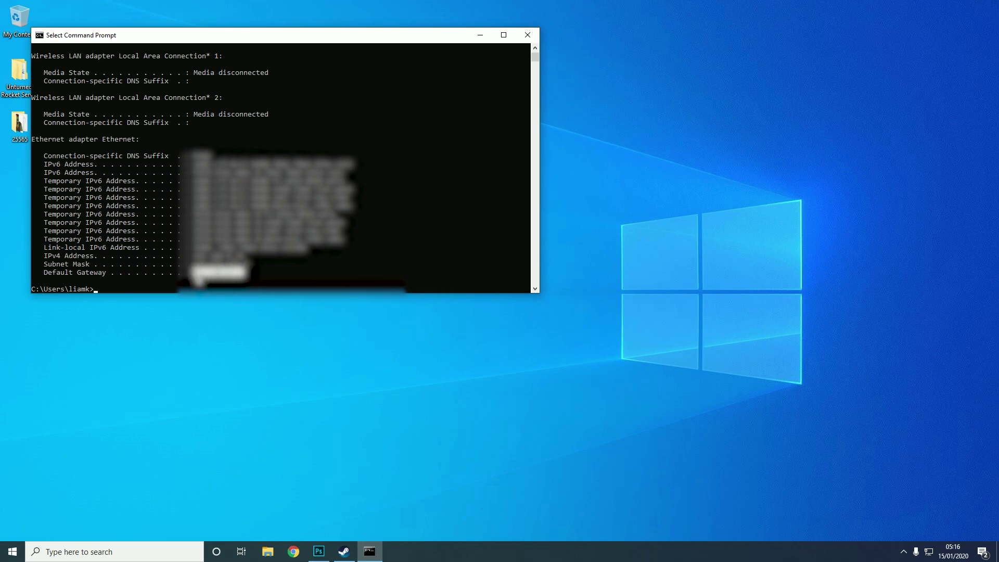
right_click(198, 280)
left_click(295, 550)
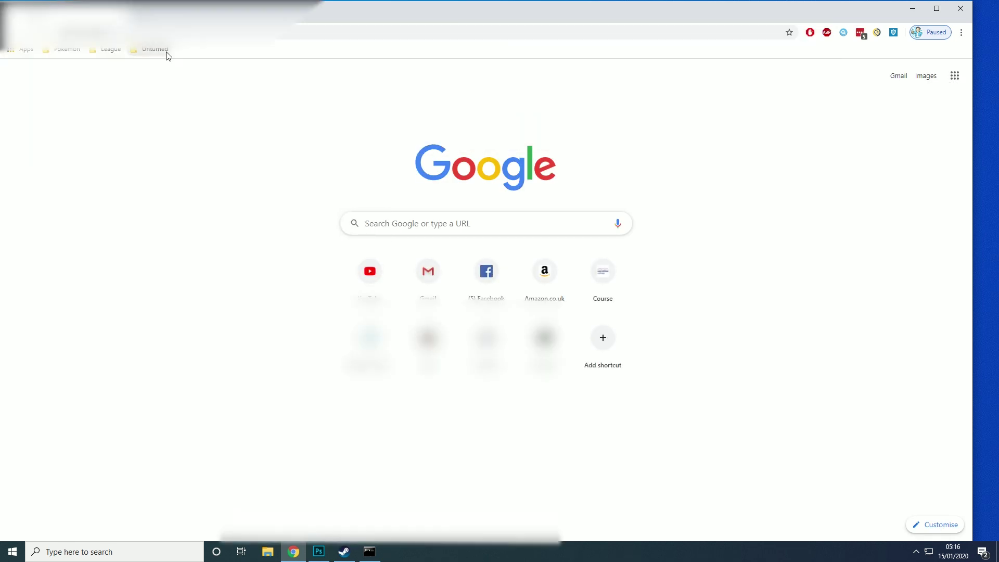
- Load the Sky Hub Summary Status page by entering the gateway address in Chrome
key("Return")
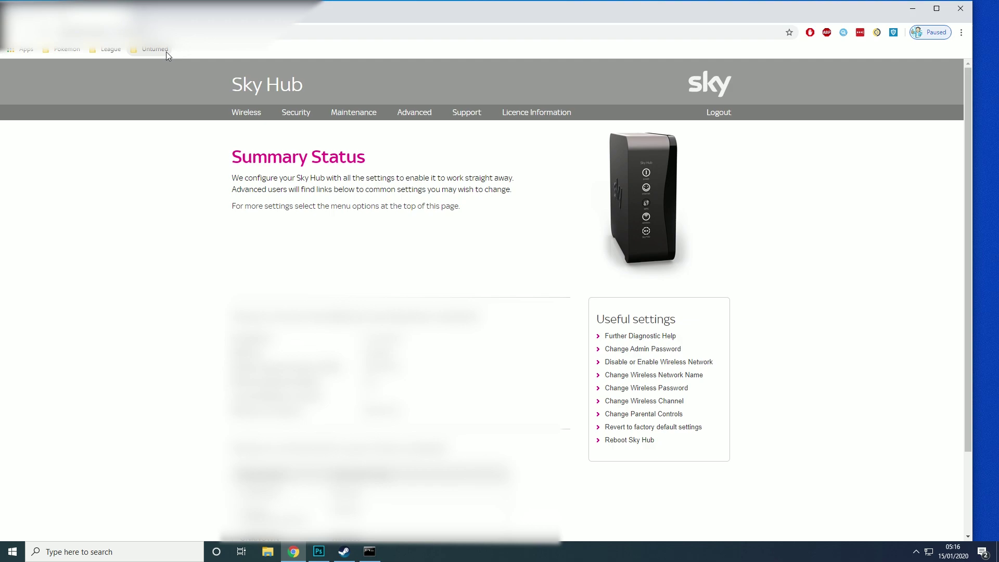
- Go to Security > Services, showing the existing Unturned service on port 27015
left_click(301, 113)
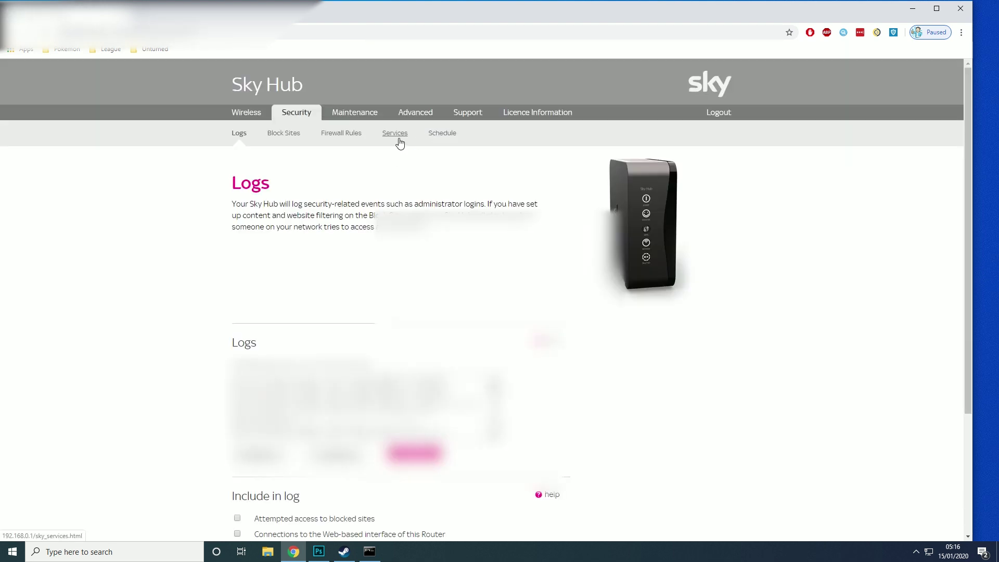
left_click(395, 133)
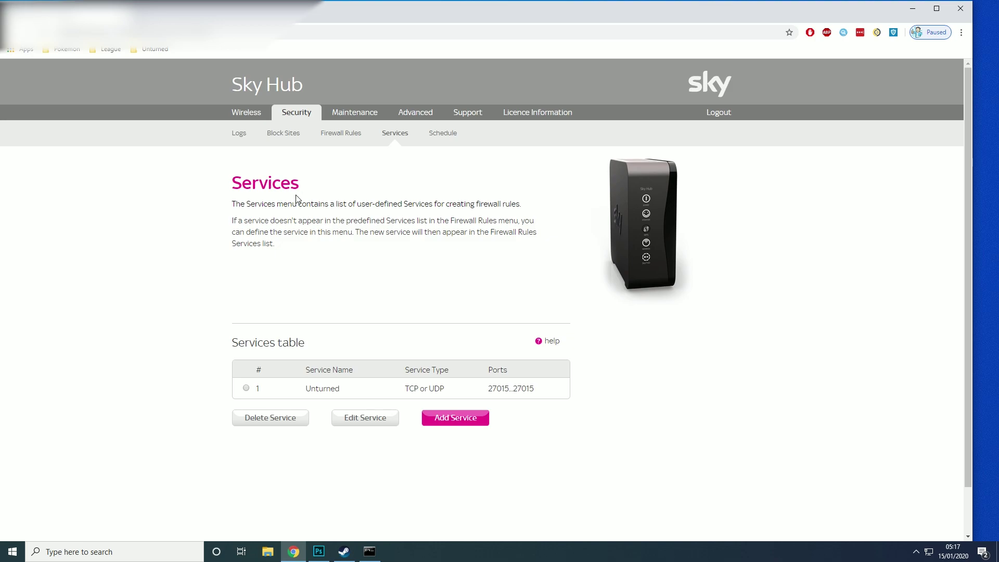
key("super+d")
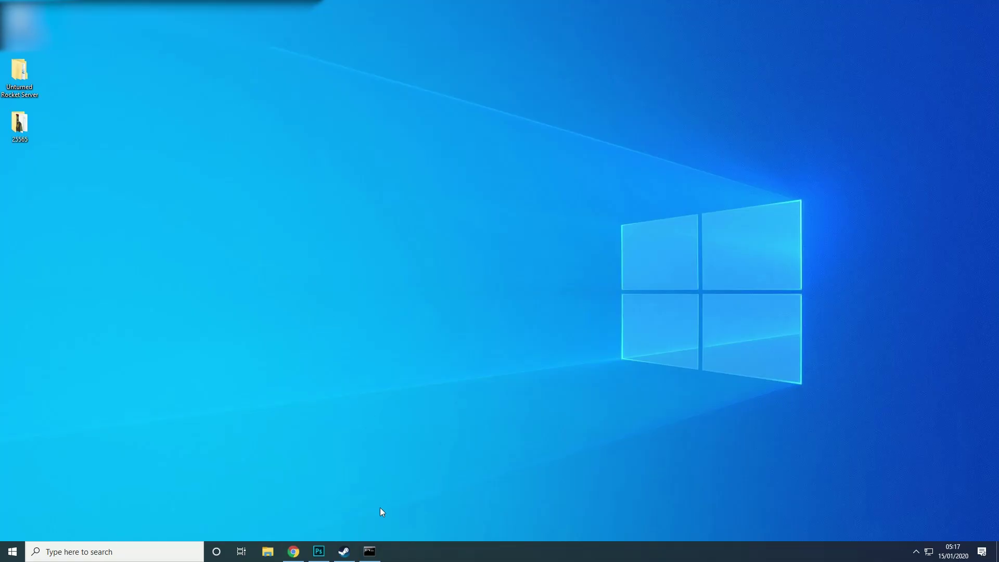
left_click(294, 551)
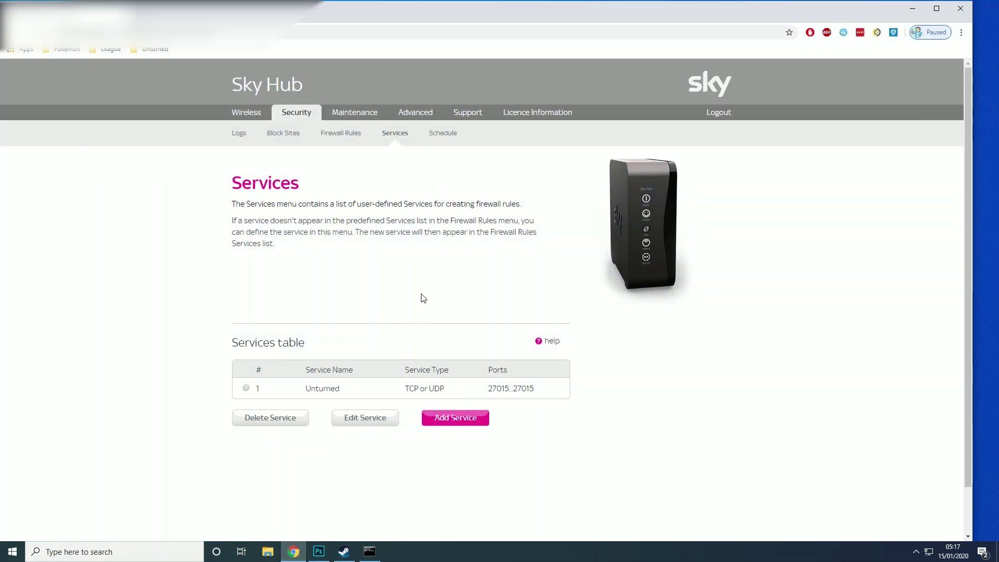
- Add a service named minecraft, type TCP/UDP, start and finish port 25565, and apply
left_click(452, 421)
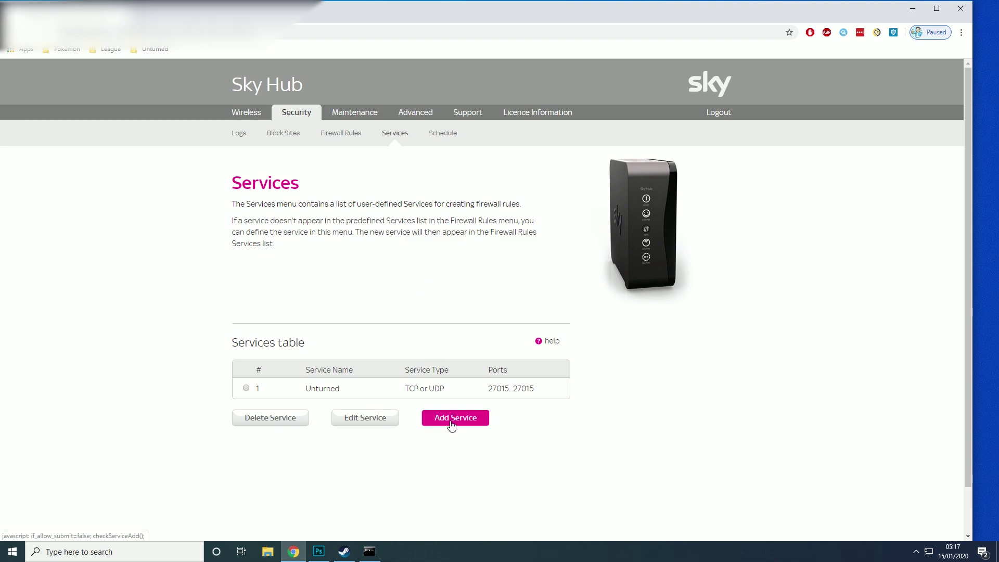
left_click(394, 365)
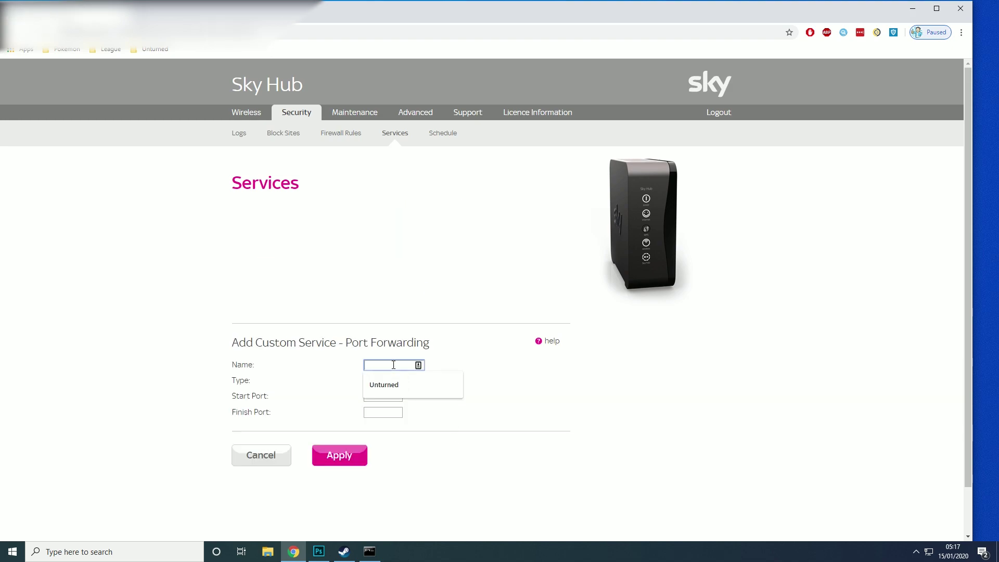
type("minecr")
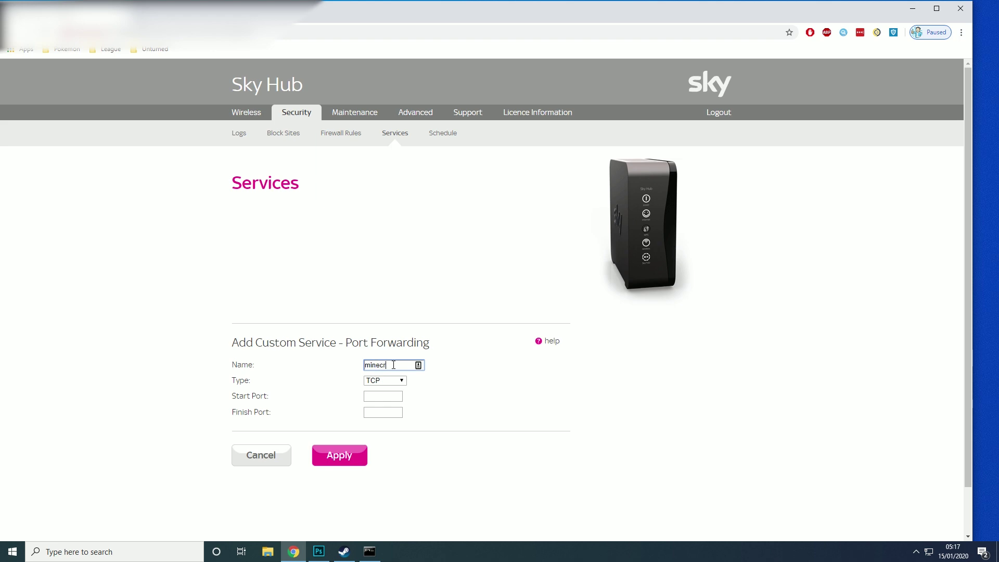
type("aft")
left_click(384, 381)
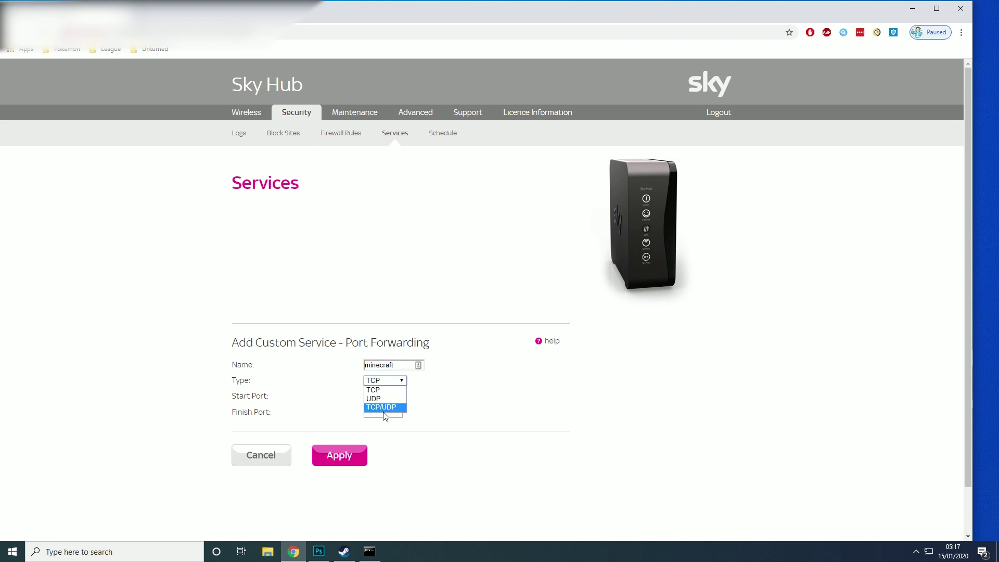
left_click(383, 406)
left_click(380, 397)
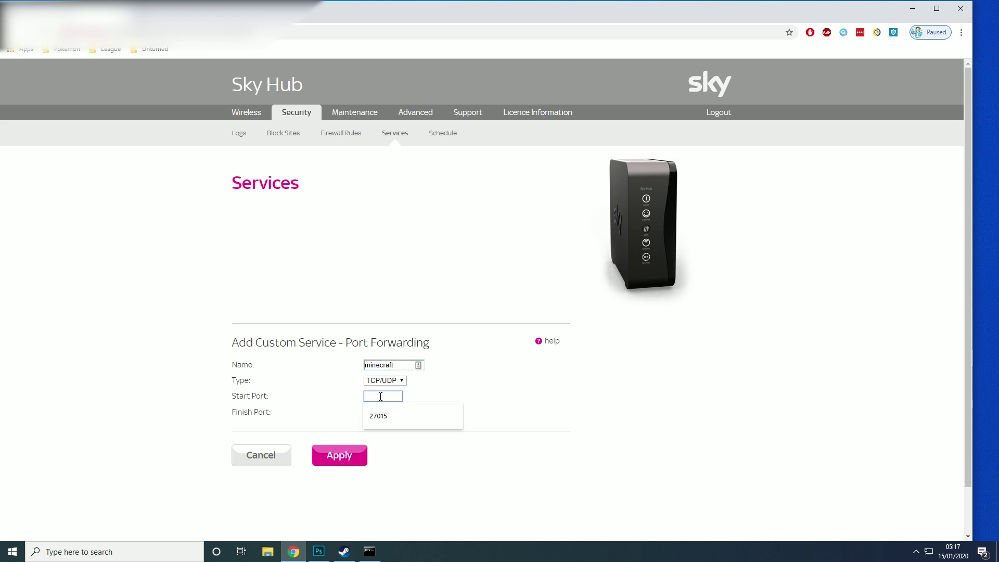
key("super+d")
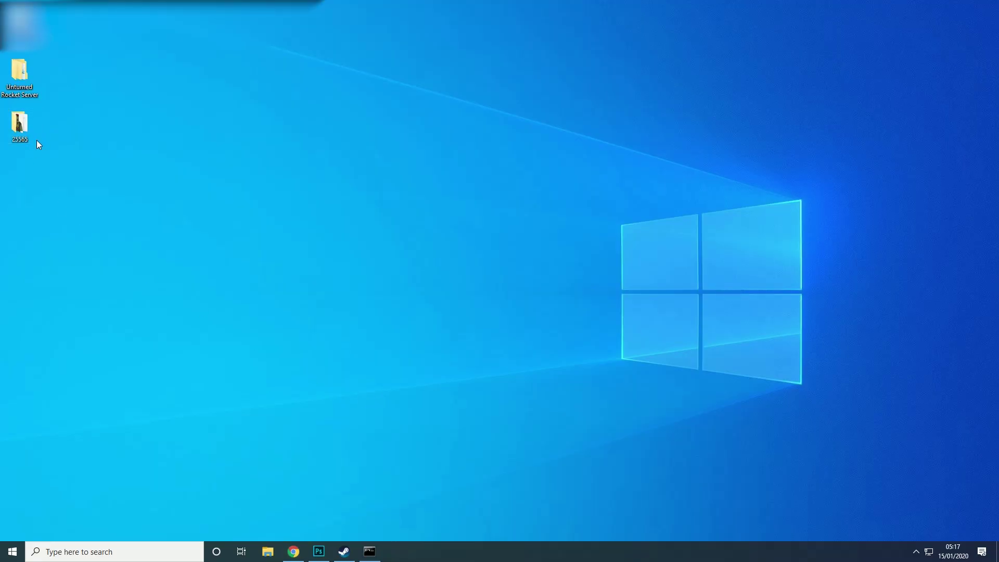
left_click(293, 551)
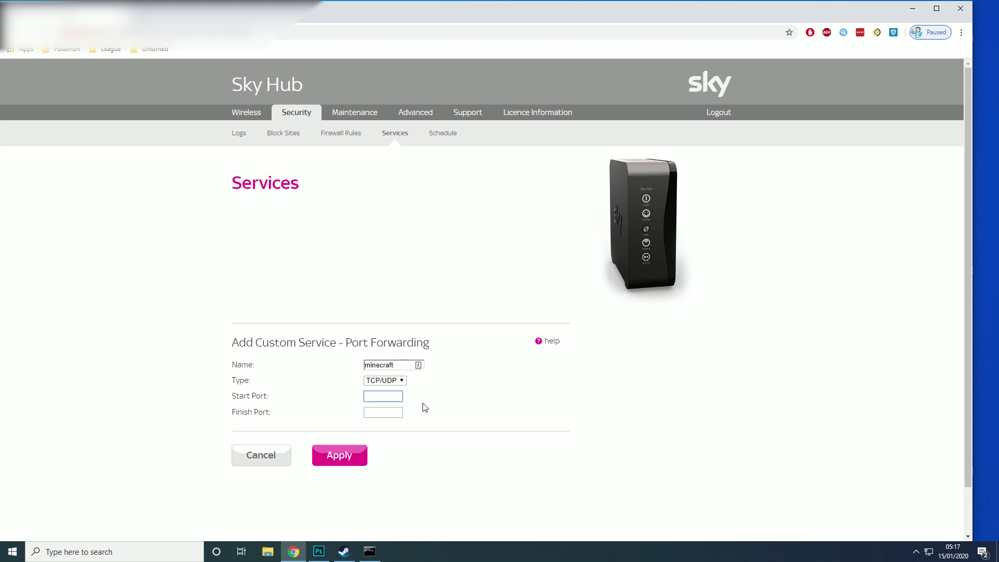
type("25565")
left_click(371, 417)
type("25565")
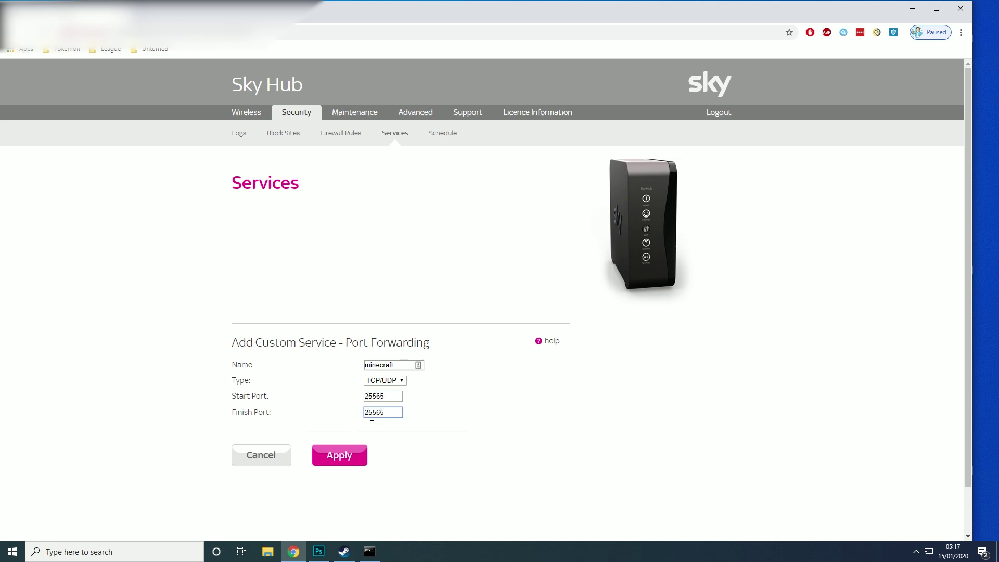
left_click(348, 451)
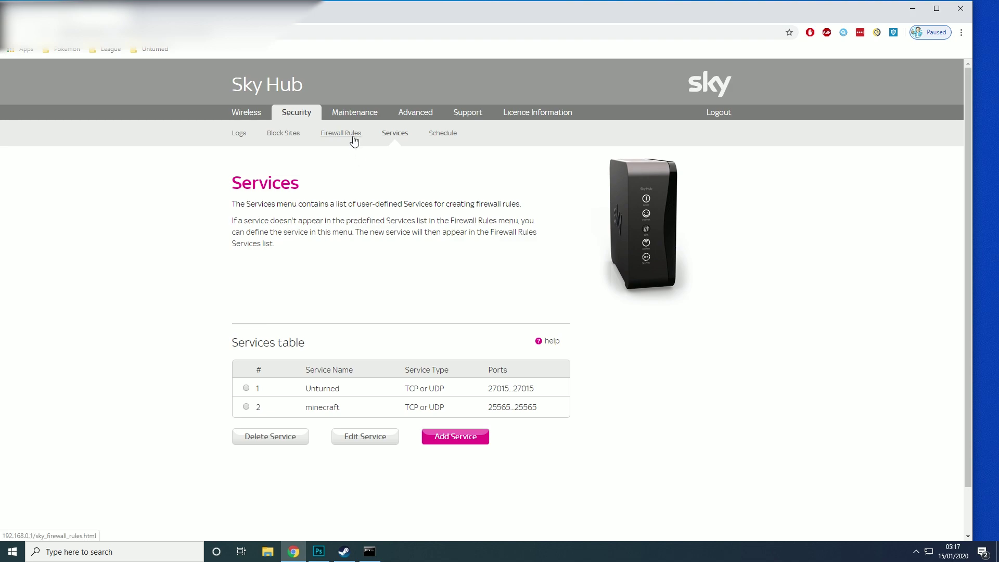
- Start a new inbound firewall rule using the minecraft(TCP/UDP:25565:25565) service
left_click(353, 136)
scroll(375, 208, "down", 4)
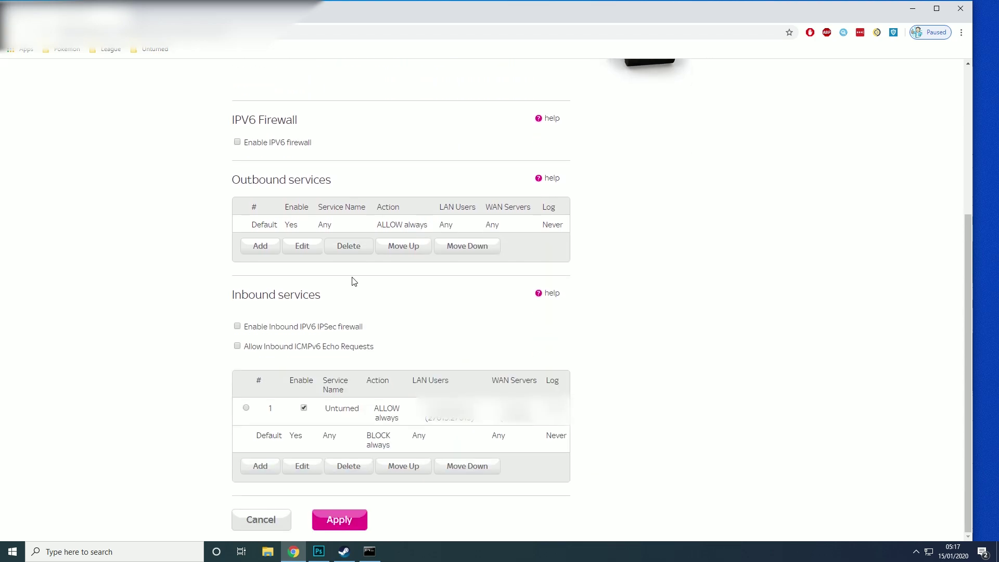
left_click(261, 466)
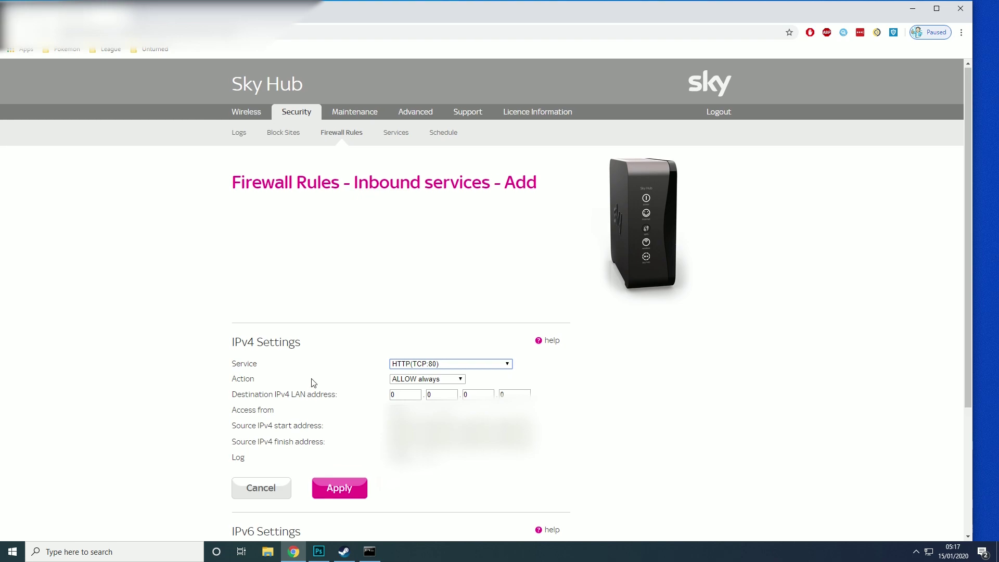
scroll(314, 383, "down", 3)
left_click(422, 188)
scroll(439, 296, "down", 3)
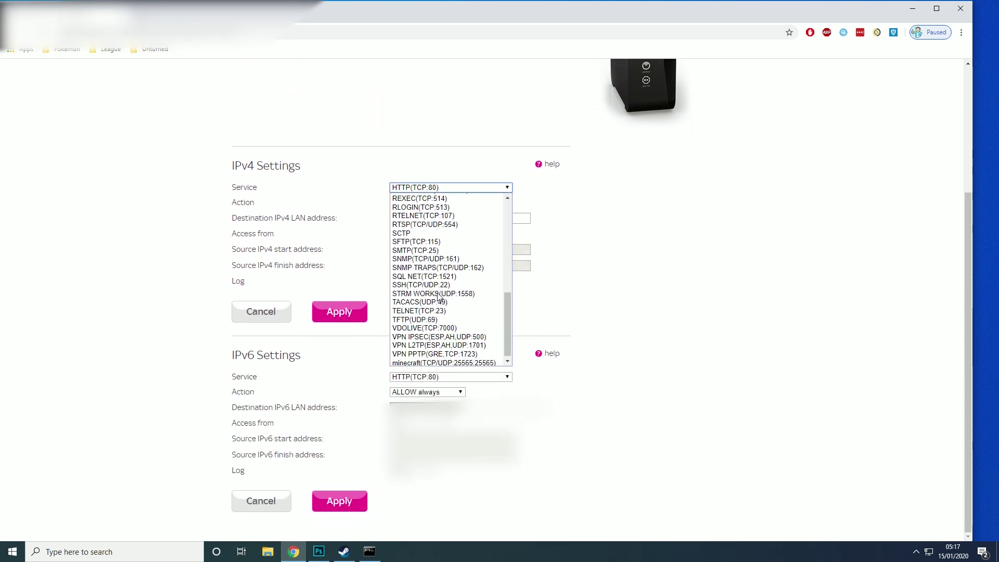
left_click(440, 362)
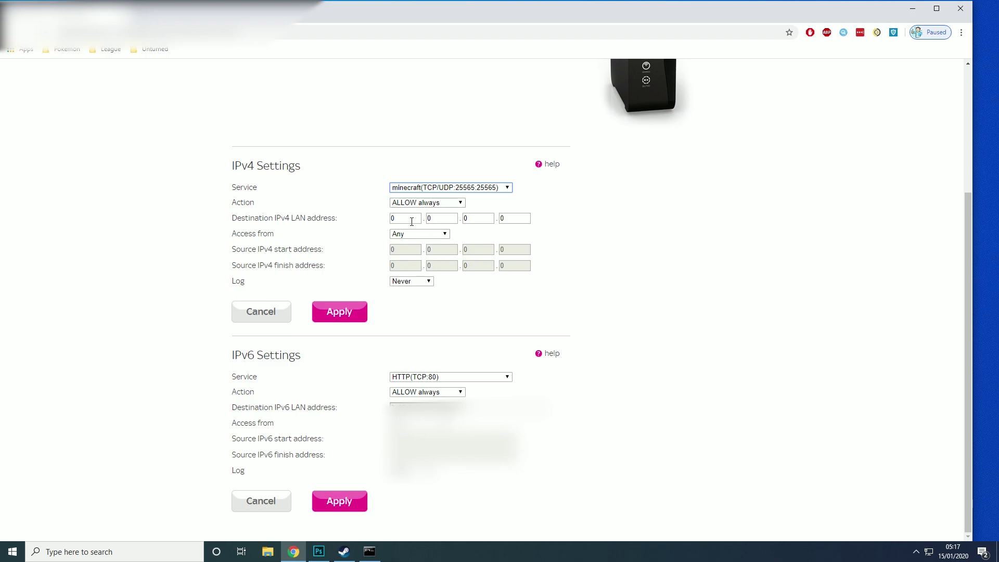
- Select the destination LAN address box and bring up the ipconfig output
left_click(390, 219)
double_click(387, 219)
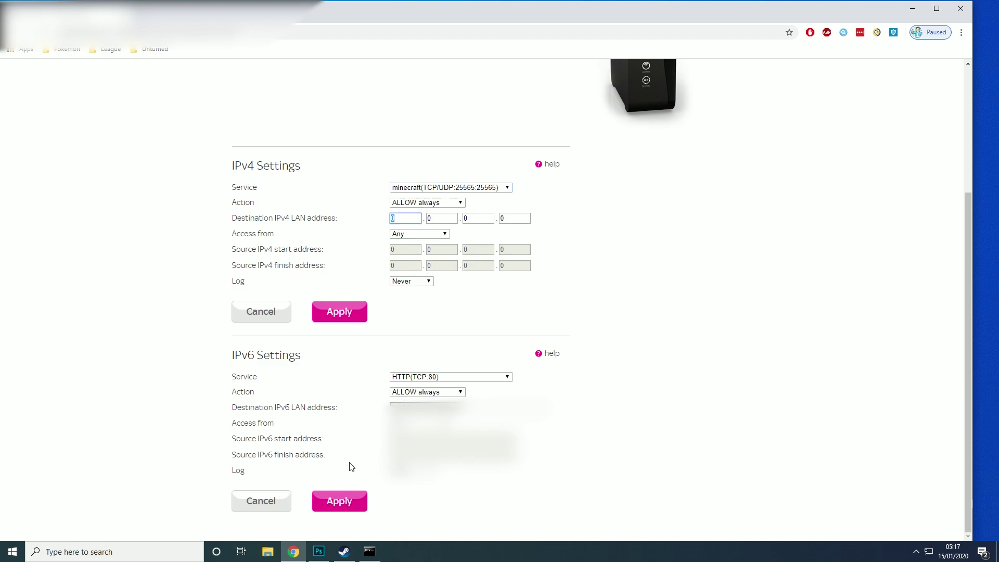
left_click(370, 550)
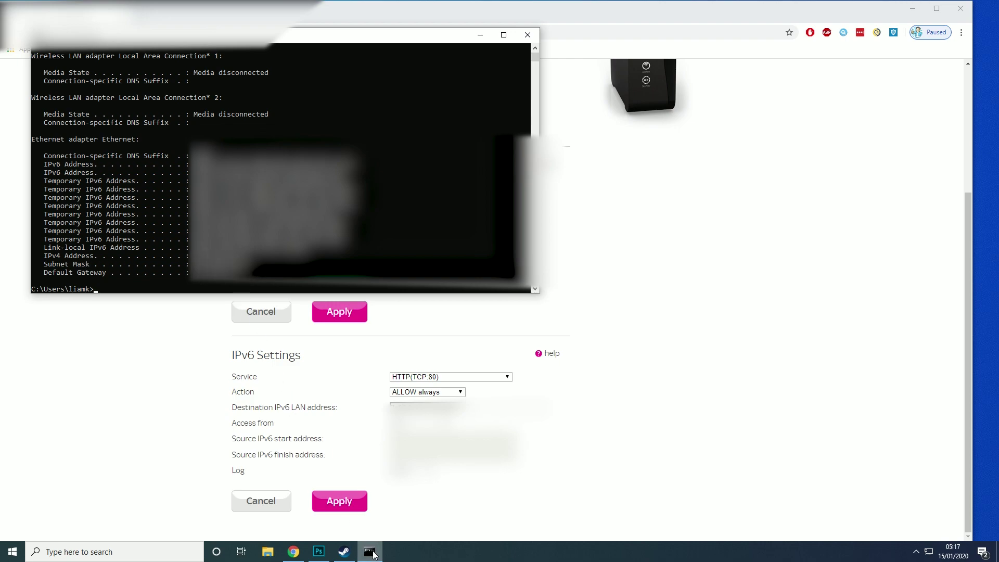
- Enter the PC's IPv4 address as destination, apply, and confirm minecraft is listed
mouse_move(374, 554)
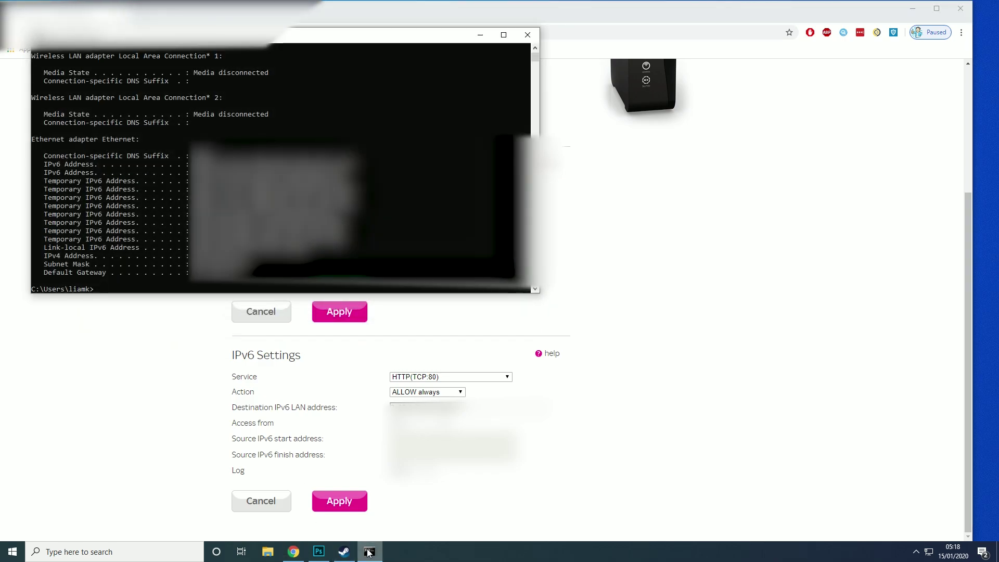
left_click(369, 552)
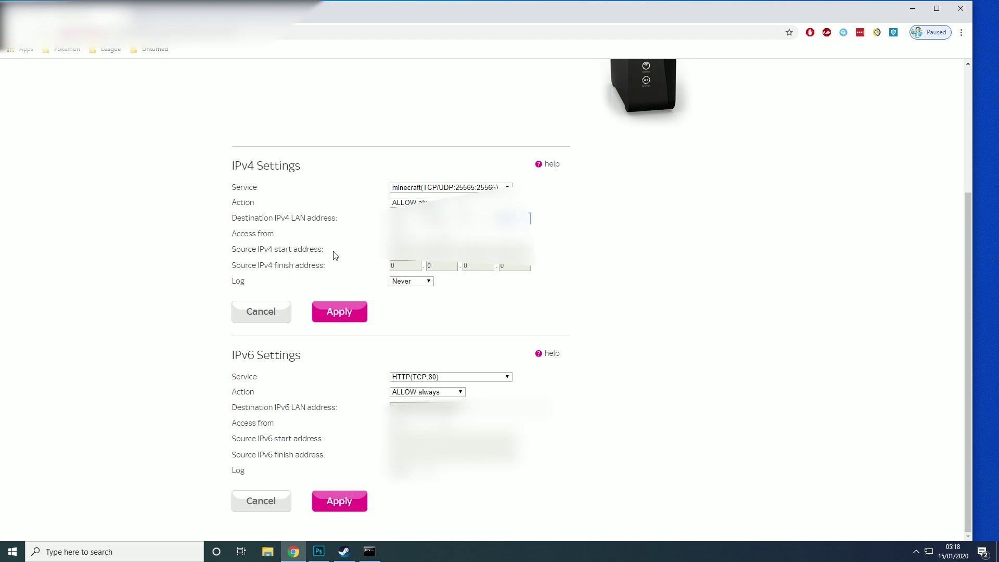
left_click(340, 309)
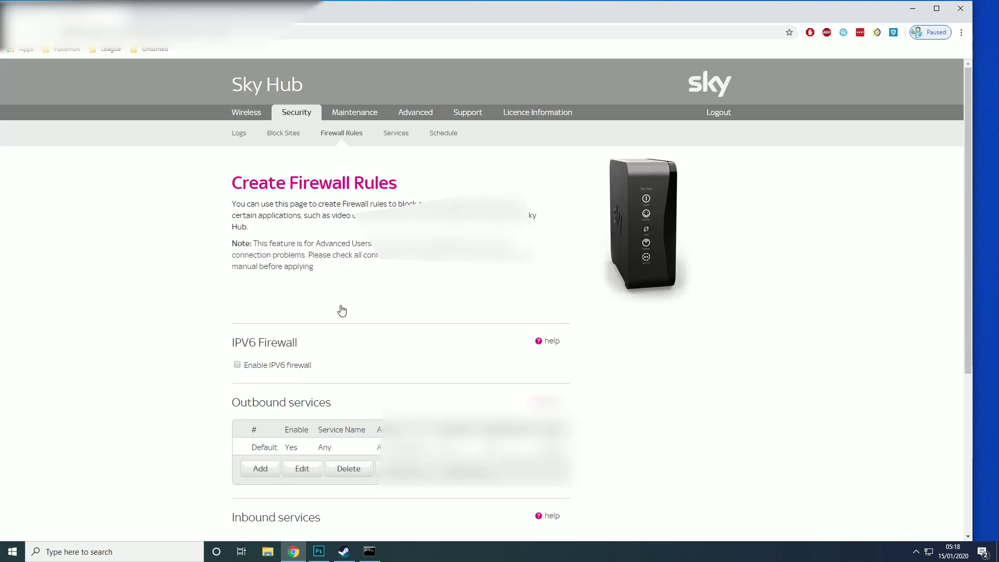
scroll(341, 310, "down", 3)
scroll(341, 310, "down", 2)
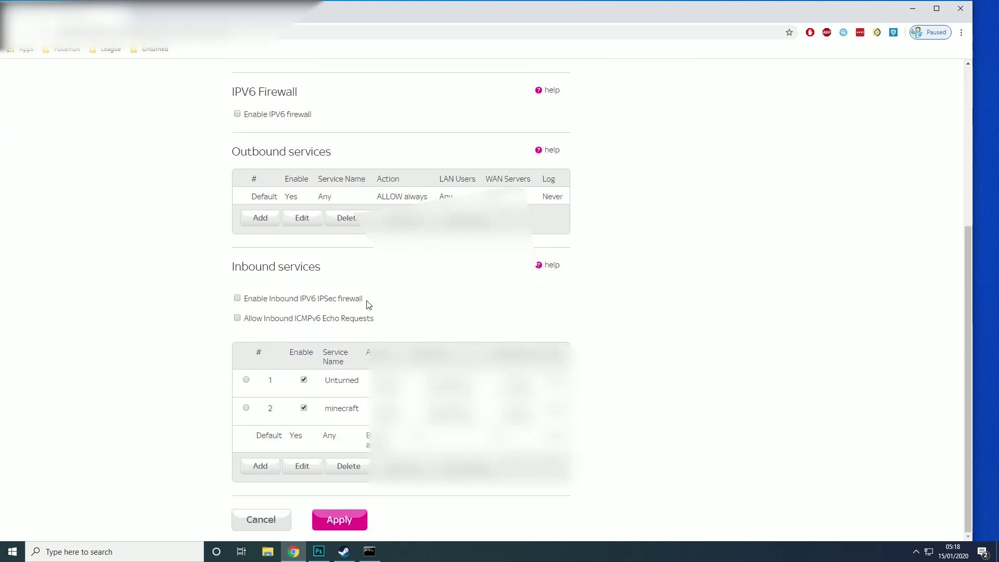
scroll(339, 258, "up", 5)
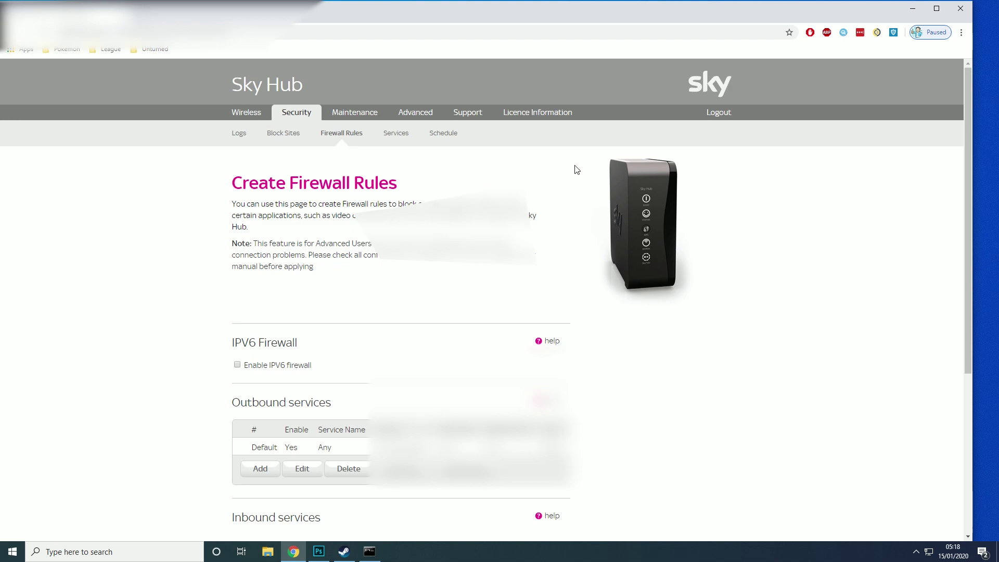
- Close Chrome and open Windows Defender Firewall's advanced Inbound Rules list
left_click(960, 8)
left_click(137, 552)
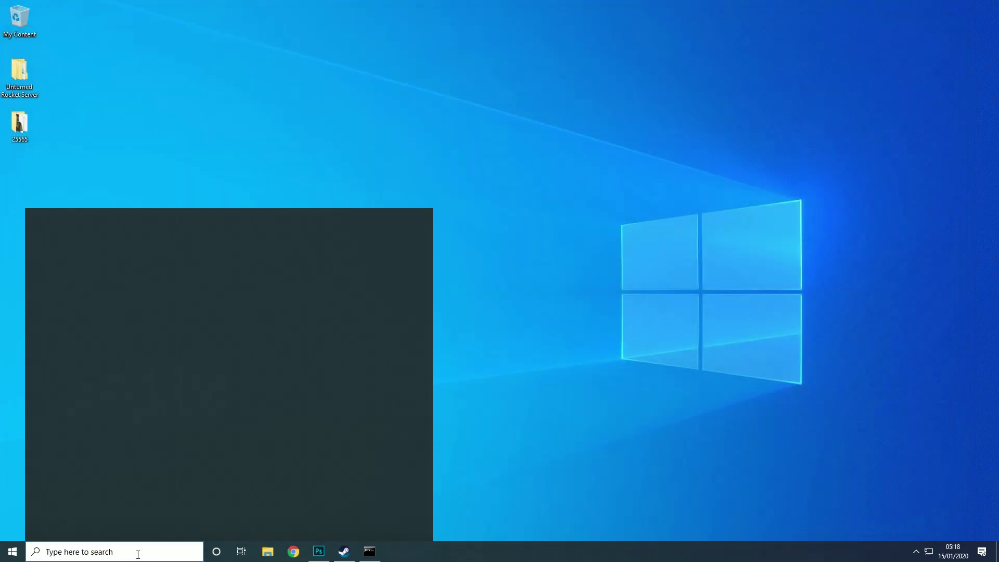
type("firew")
key("Return")
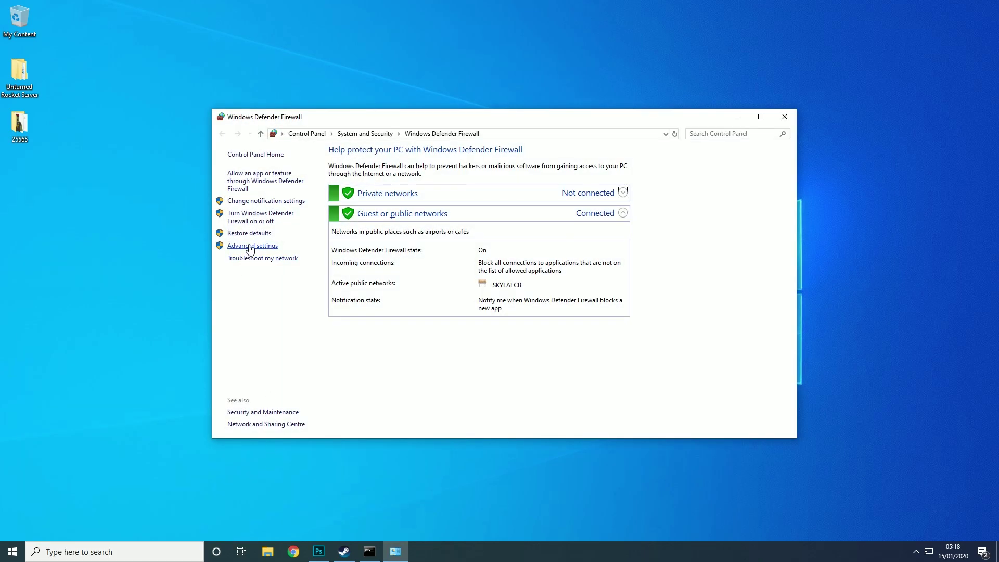
left_click(250, 247)
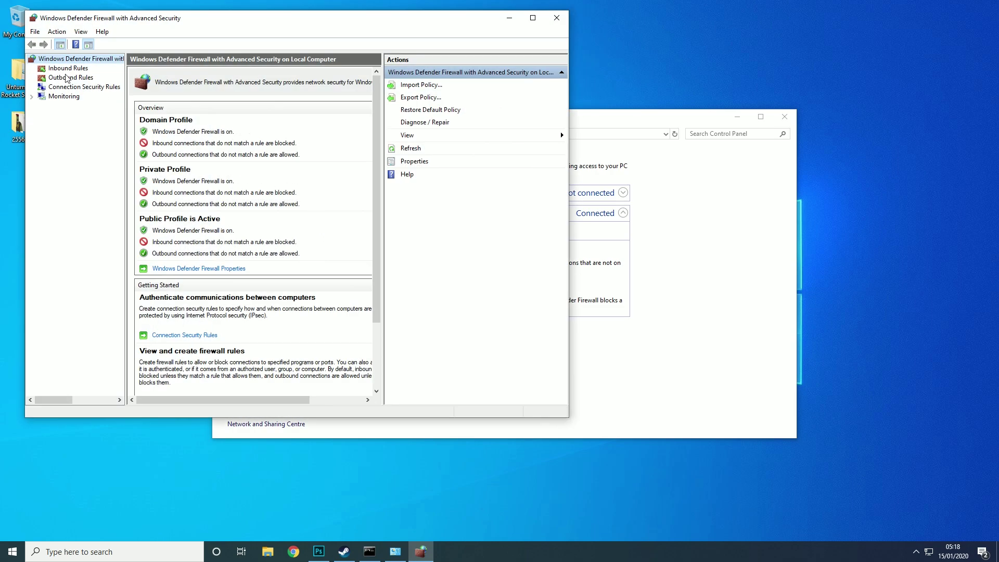
left_click(66, 69)
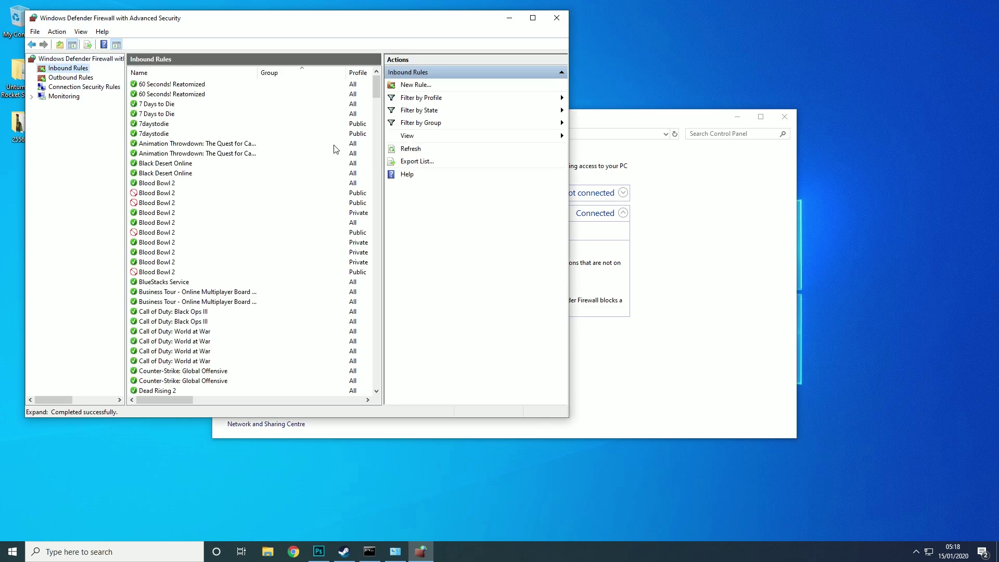
- Create an inbound port rule named Minecraft allowing TCP port 25565
left_click(421, 86)
left_click(181, 184)
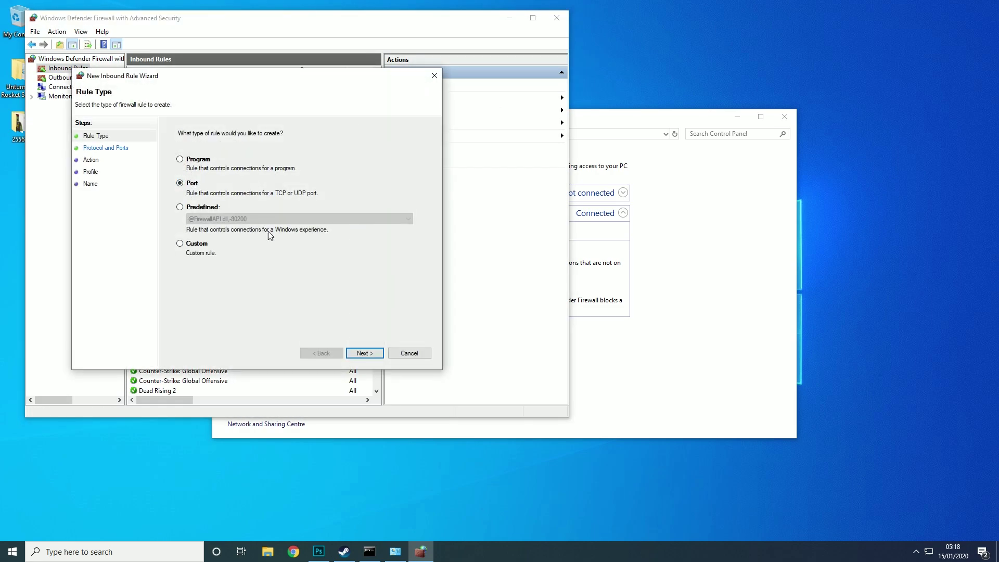
left_click(373, 349)
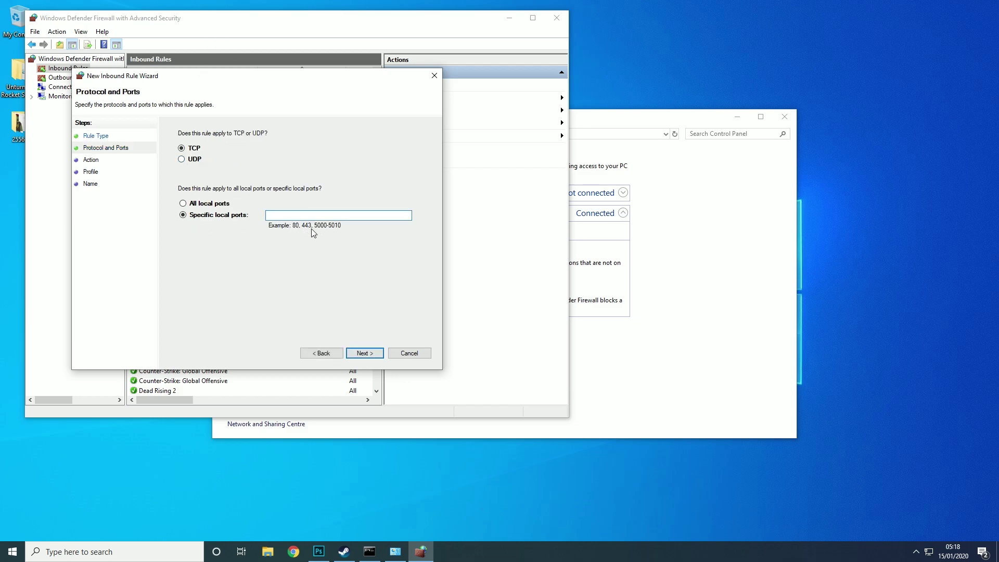
type("25565")
left_click(370, 353)
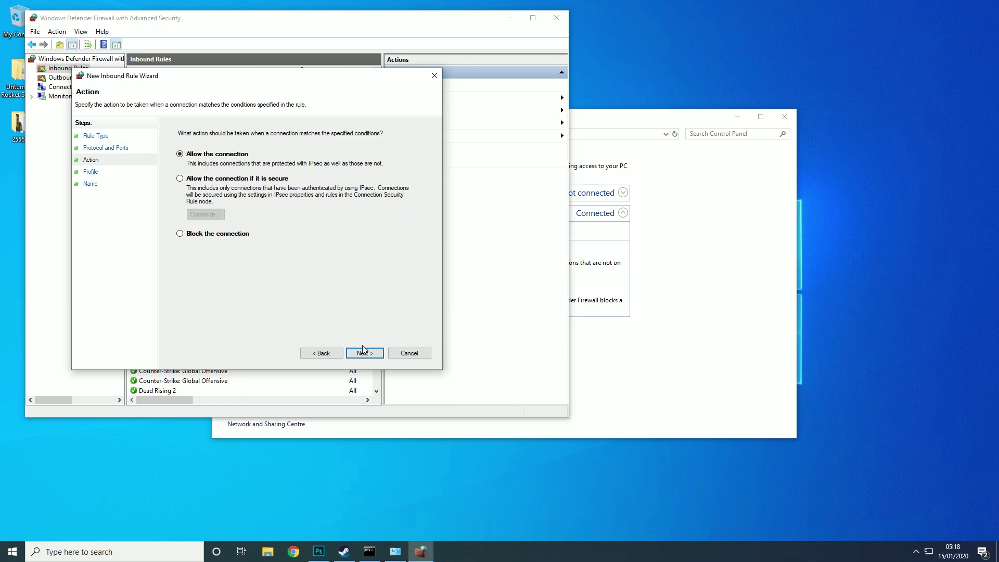
left_click(365, 353)
left_click(364, 353)
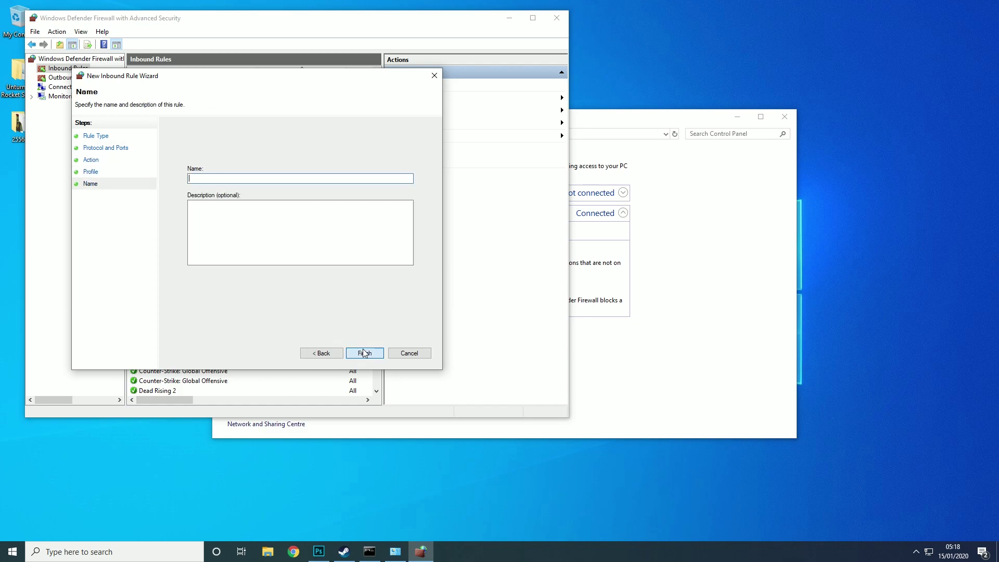
type("Ybt")
type("Minecraft")
left_click(359, 350)
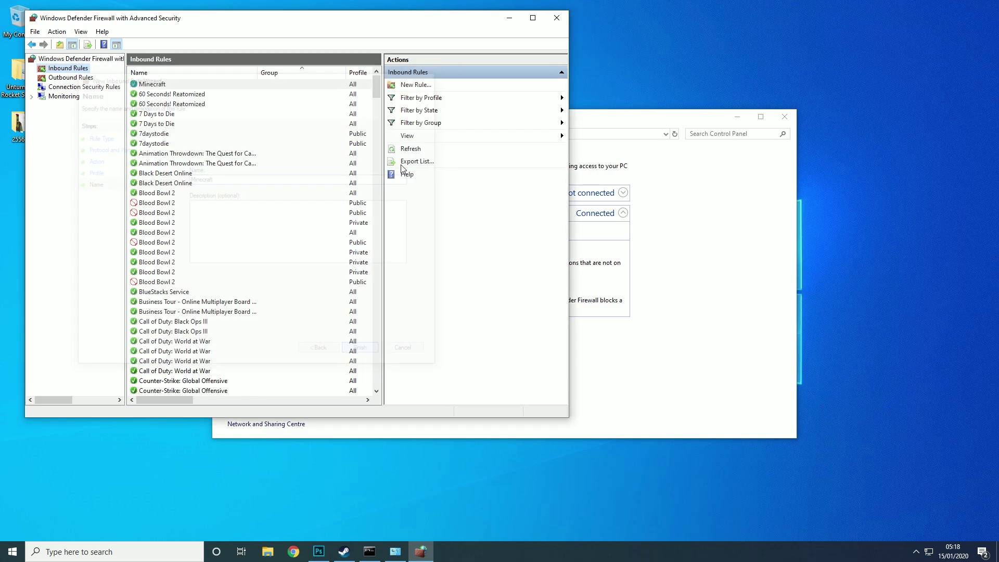
- Create an inbound port rule 'Minecraft udp' allowing UDP on local port 27015
left_click(412, 85)
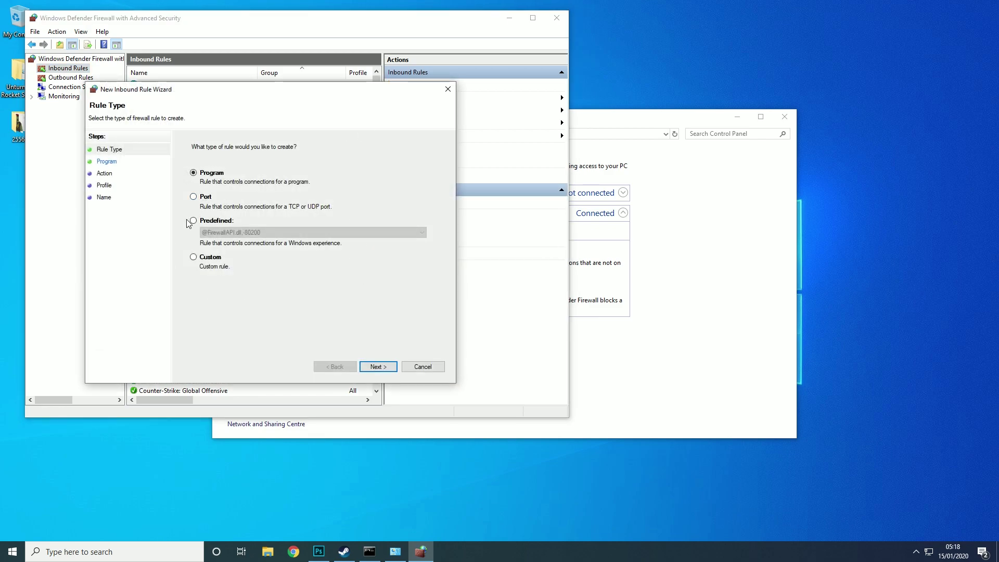
left_click(193, 197)
left_click(379, 367)
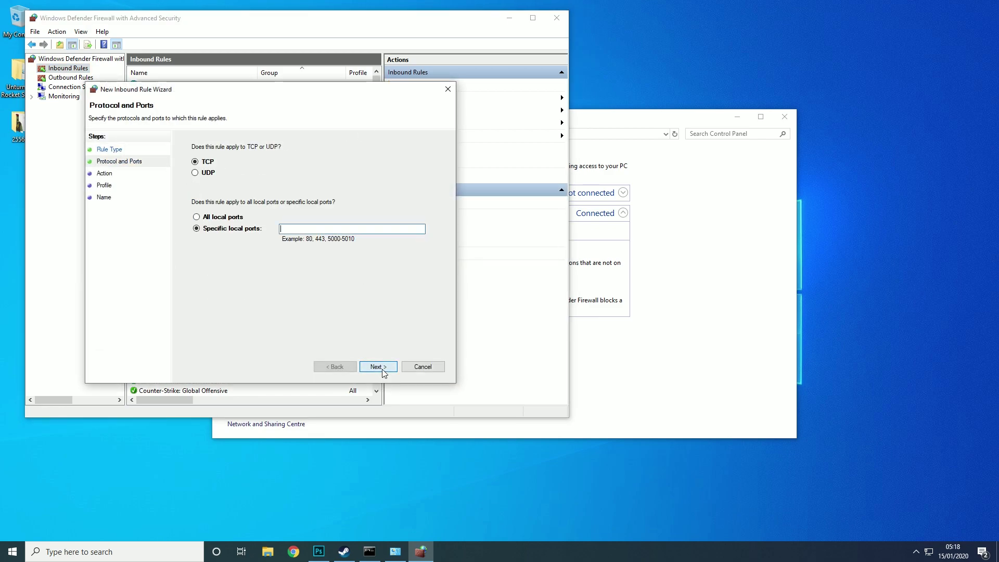
left_click(196, 173)
left_click(315, 229)
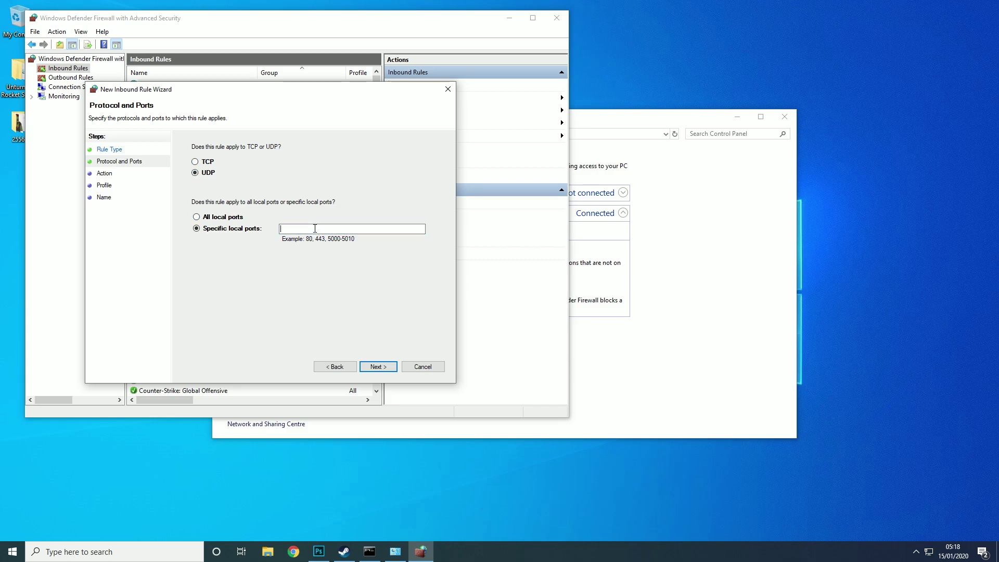
type("27015")
left_click(379, 367)
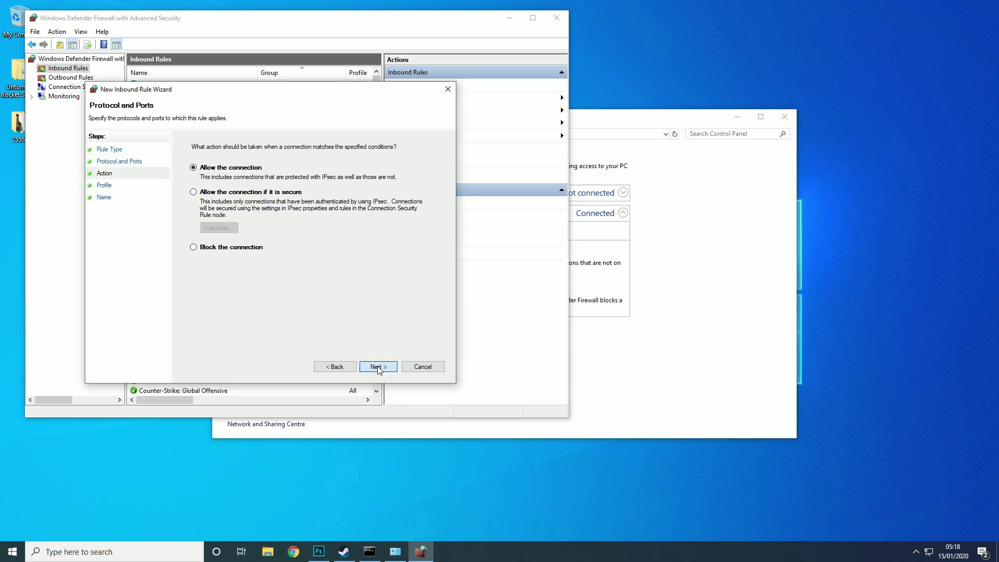
left_click(379, 366)
left_click(378, 366)
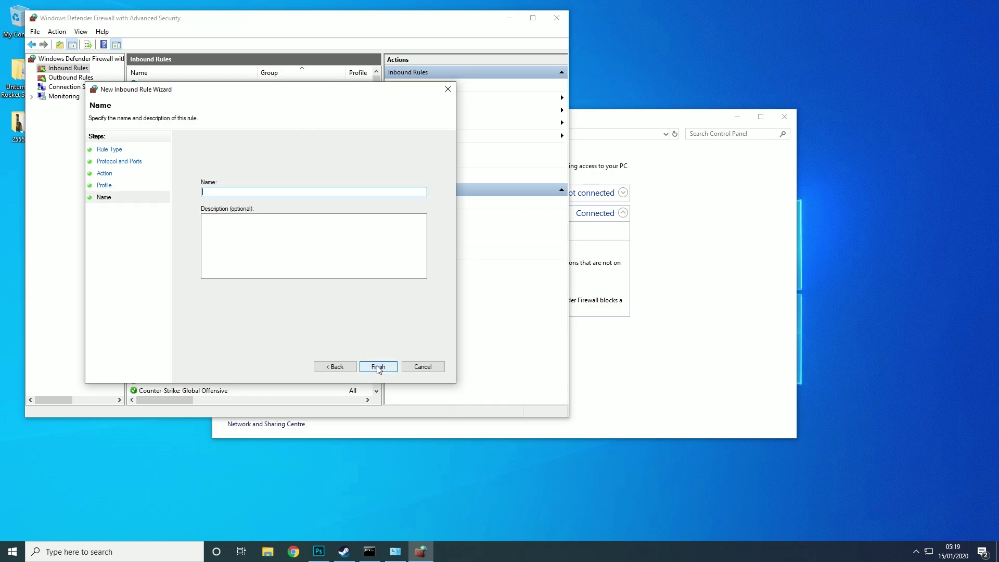
type("Minecraft udp")
left_click(378, 367)
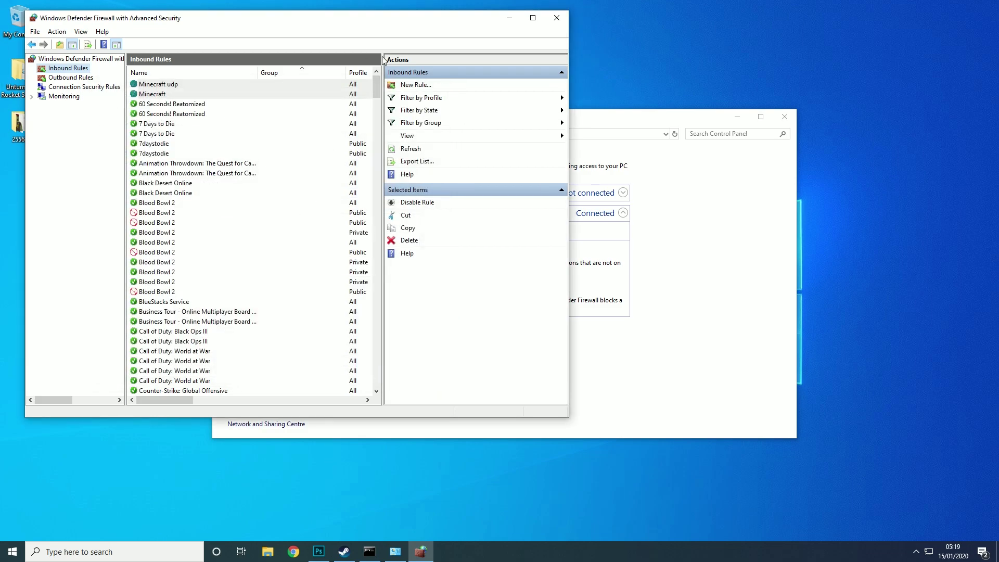
- Close the advanced firewall window and the Windows Defender Firewall Control Panel window
left_click(556, 17)
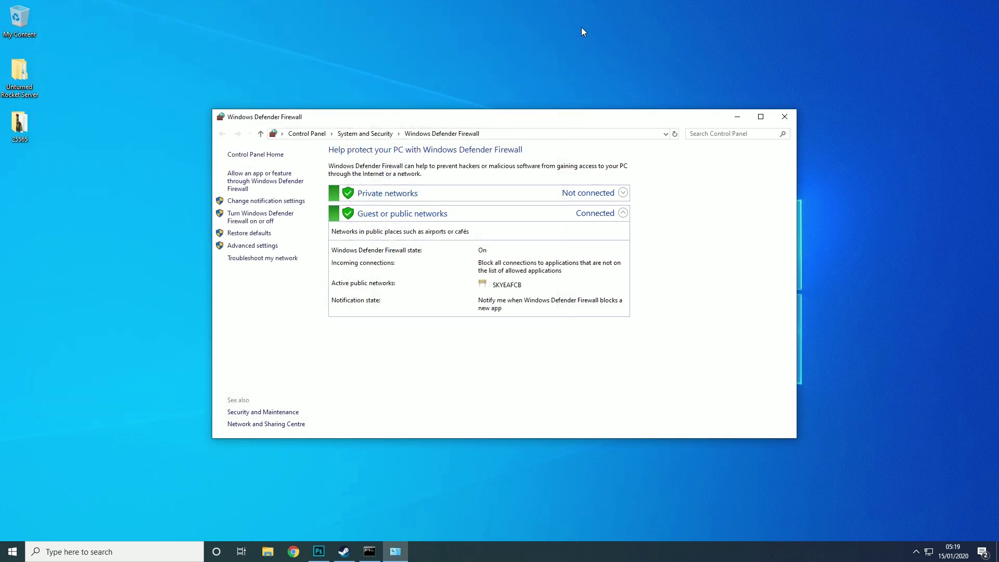
left_click(784, 116)
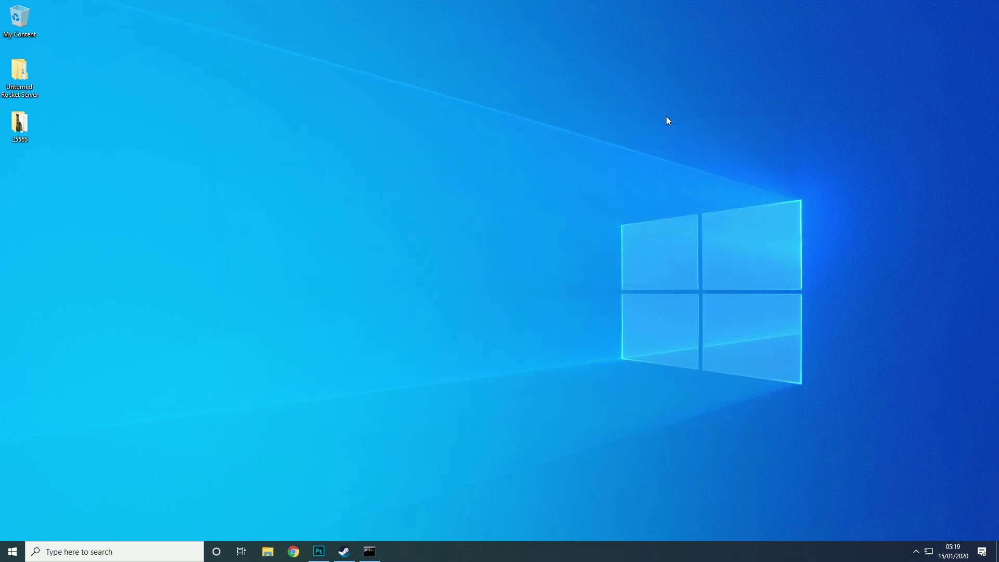